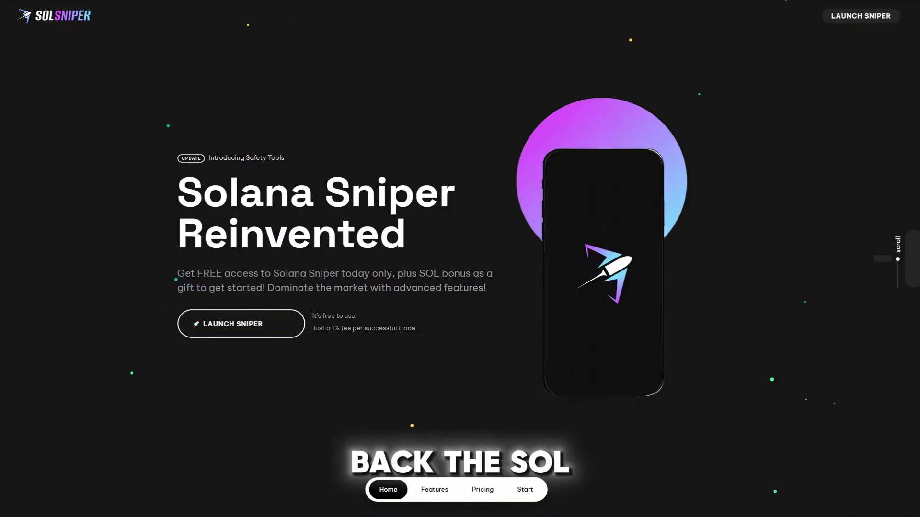
scroll(460, 259, down, 3)
scroll(460, 259, down, 5)
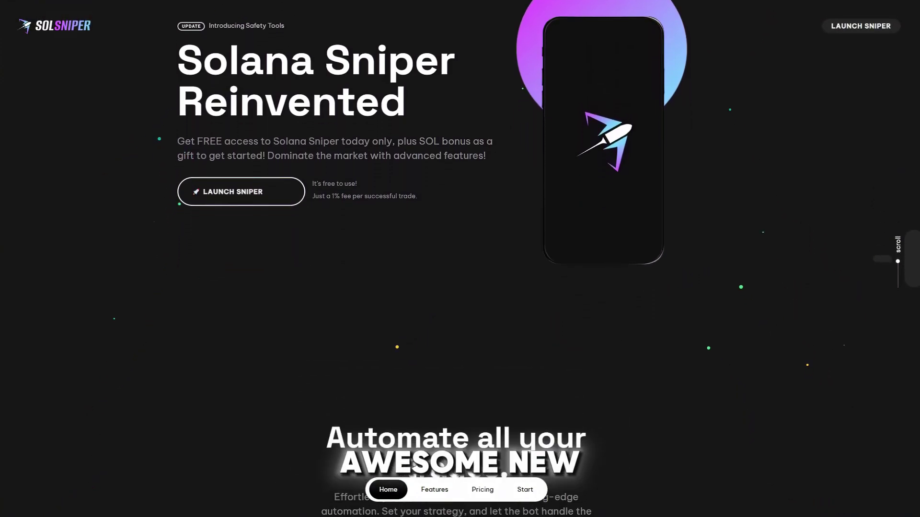
scroll(460, 259, down, 6)
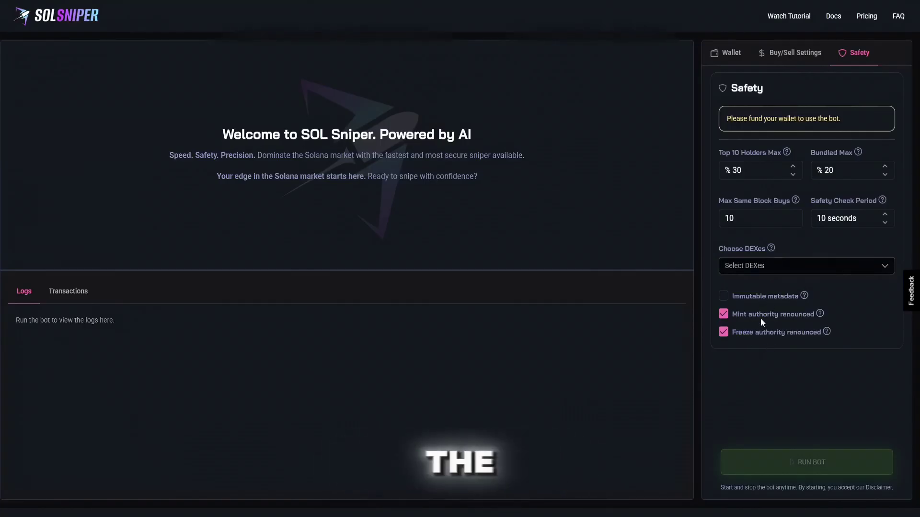
click(786, 266)
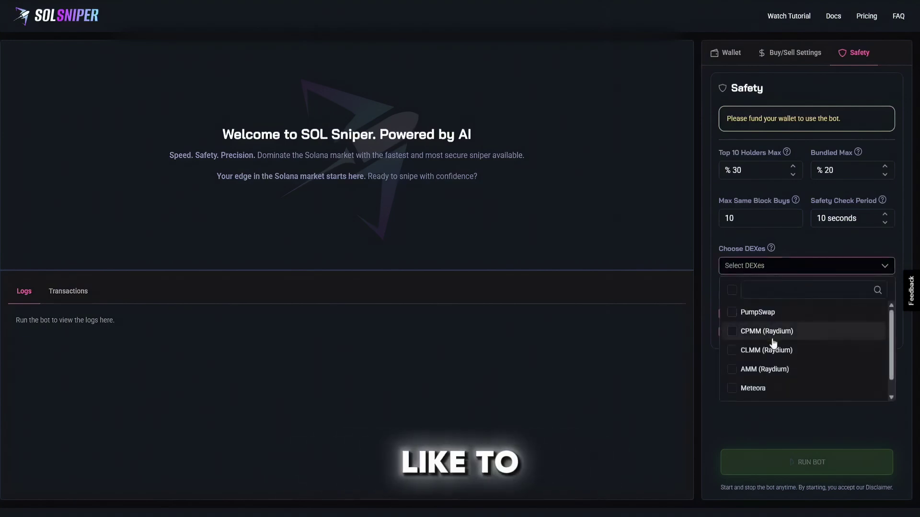
scroll(791, 345, down, 2)
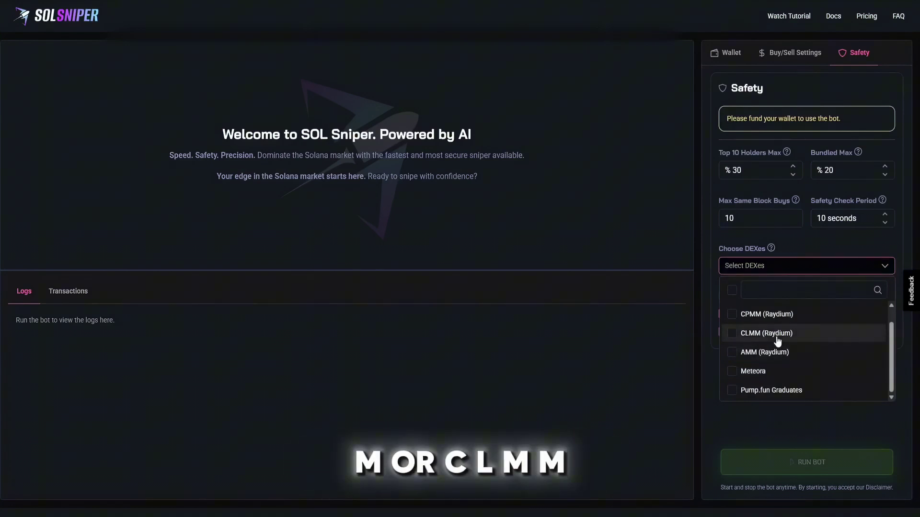
scroll(777, 341, up, 1)
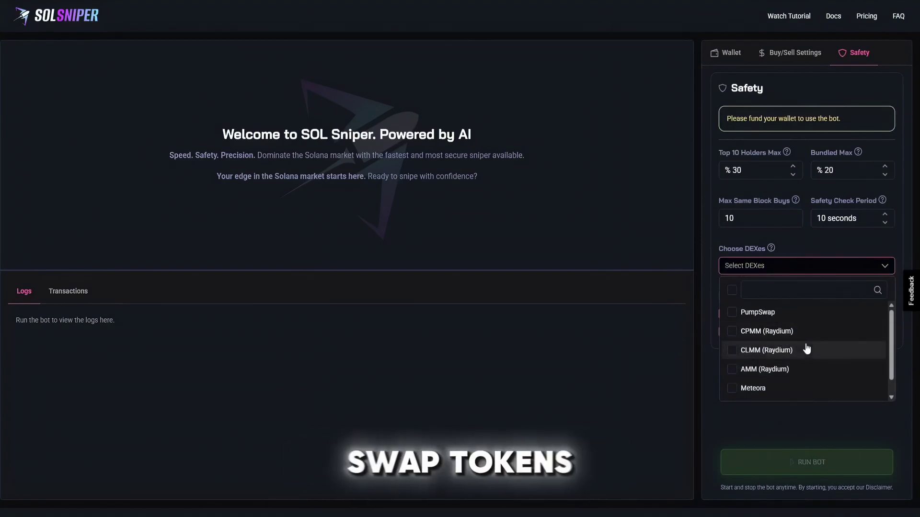
click(804, 246)
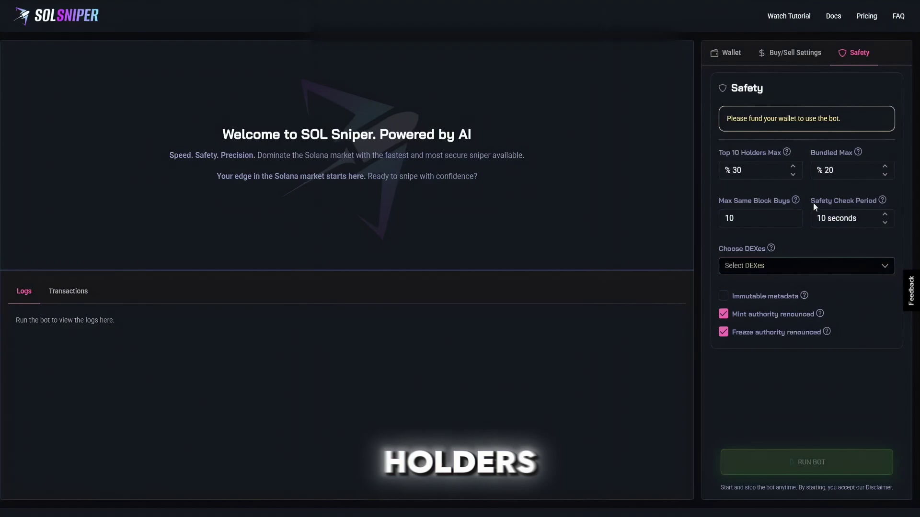
- Show the Buy/Sell settings: 0.01 buy amount, 40% take profit, 50% stop loss, 60 s timeout
click(794, 53)
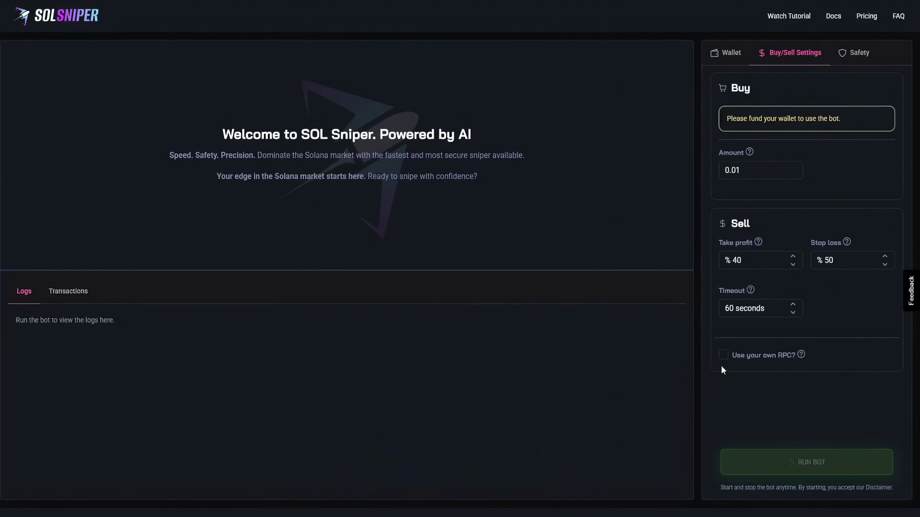
click(724, 356)
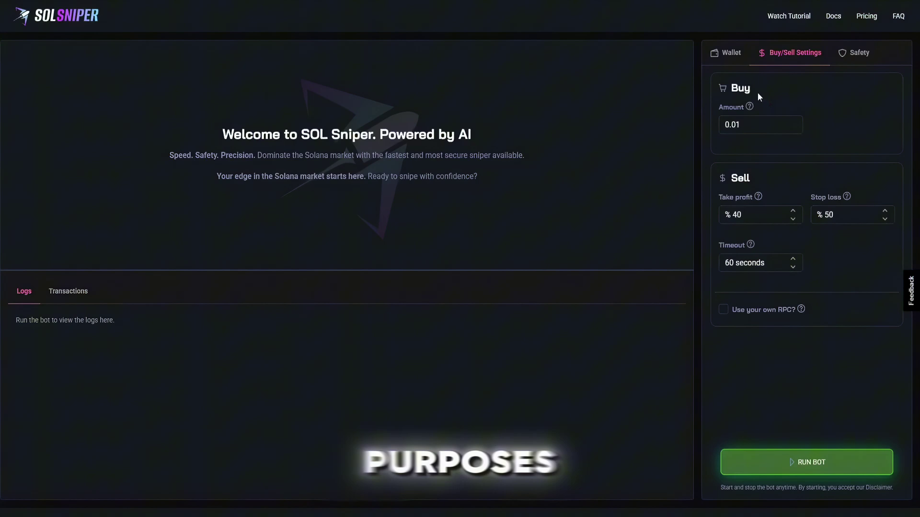
- Change Take profit to 10% and select the Stop loss value
click(763, 212)
key(BackSpace)
key(BackSpace)
text(10)
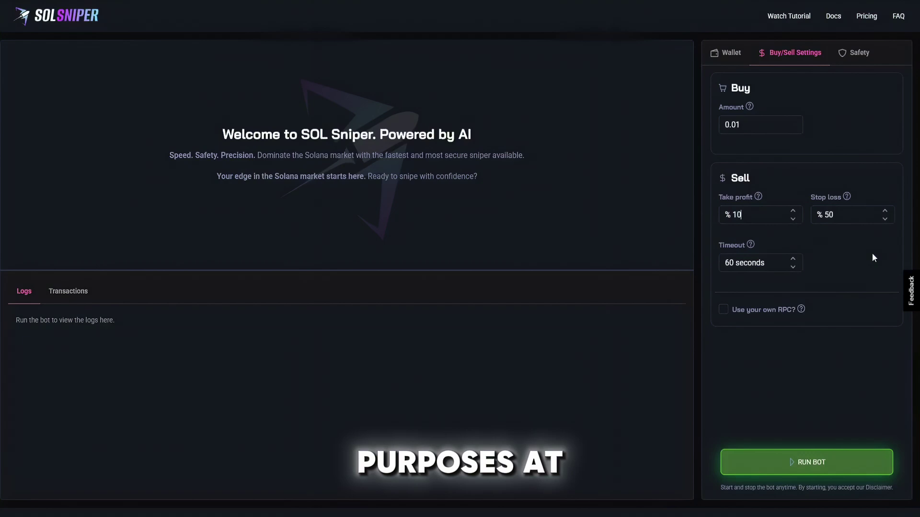
double_click(833, 214)
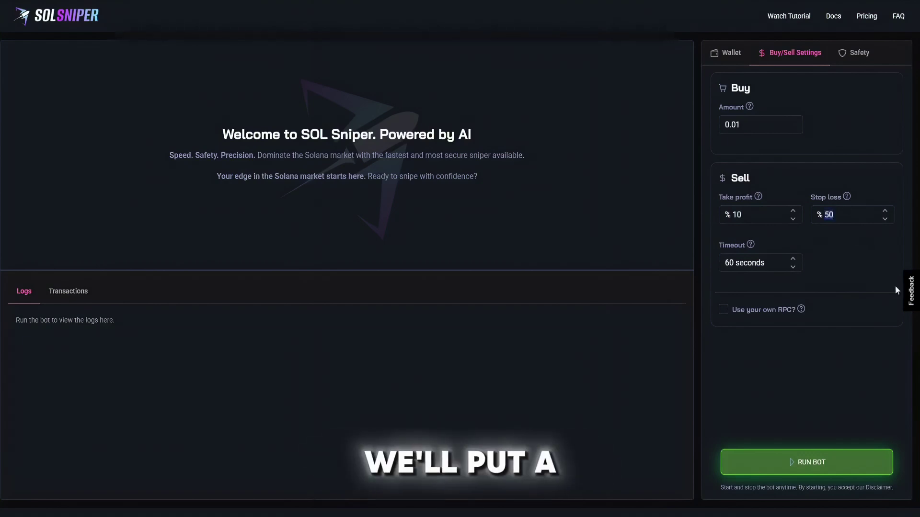
text(50)
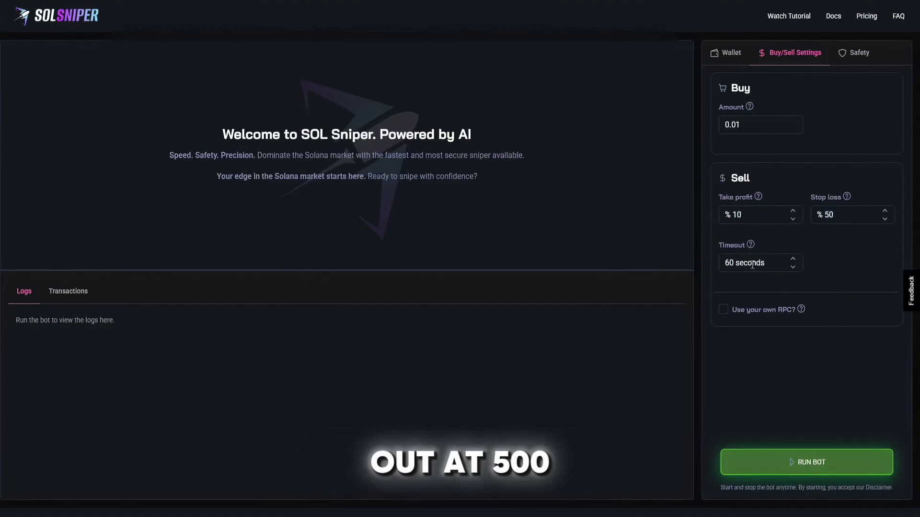
text(00)
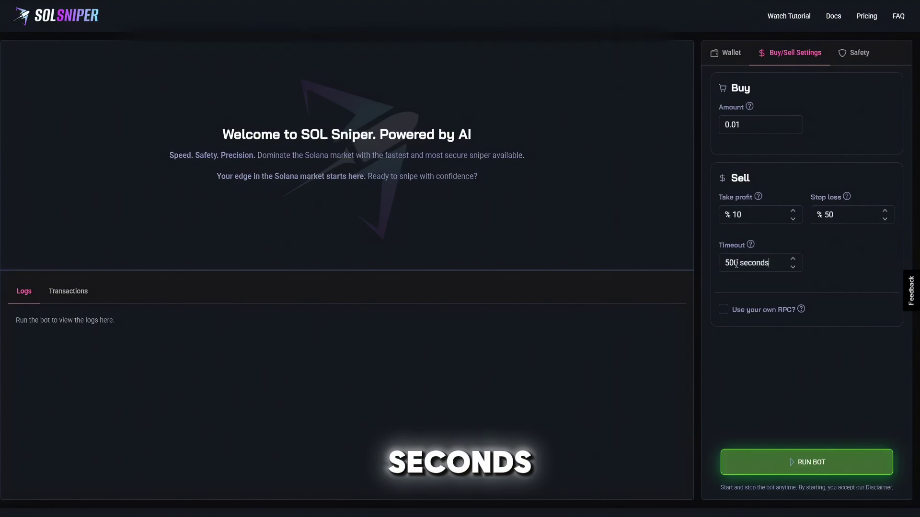
- Set the Safety tab's Bundled Max limit to 100% and edit Max Same Block Buys
click(854, 58)
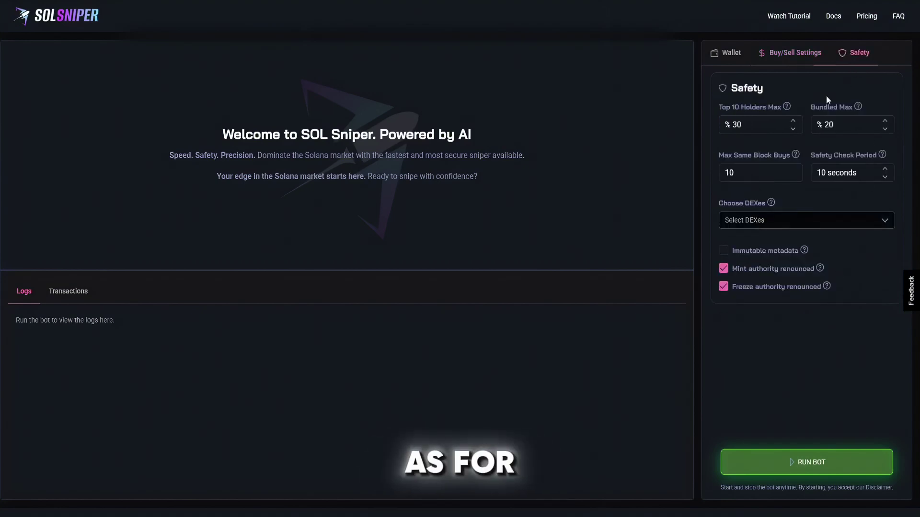
double_click(827, 124)
text(100)
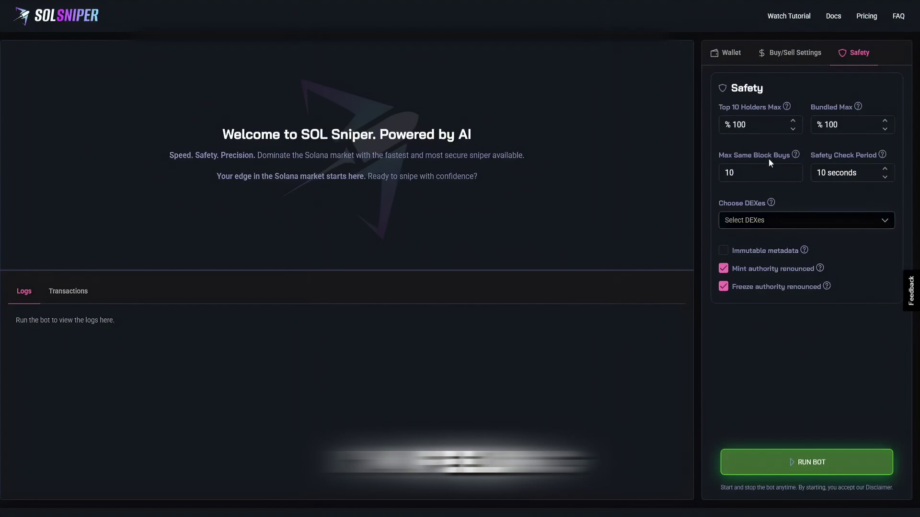
click(758, 172)
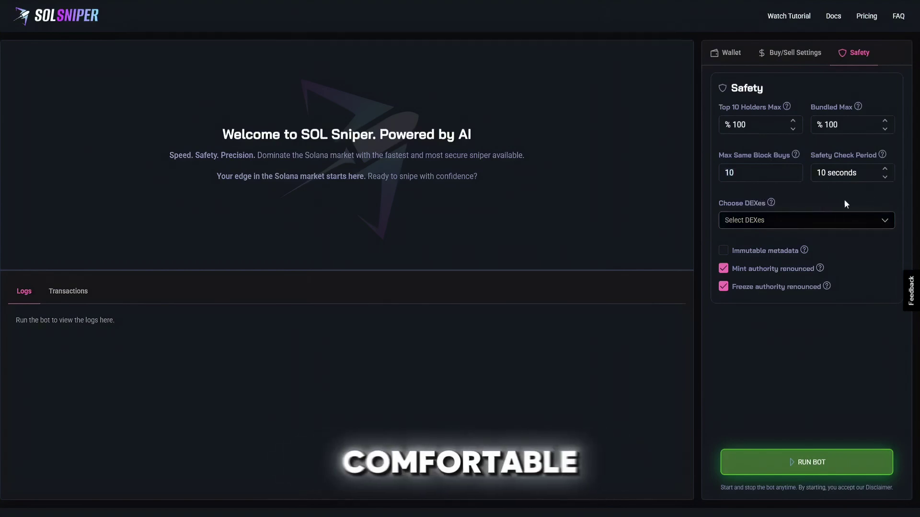
- Select all DEXes: PumpSwap, Raydium CPMM, CLMM, AMM, Meteora and Pump.fun Graduates
click(792, 220)
click(743, 266)
click(747, 285)
click(754, 305)
click(755, 324)
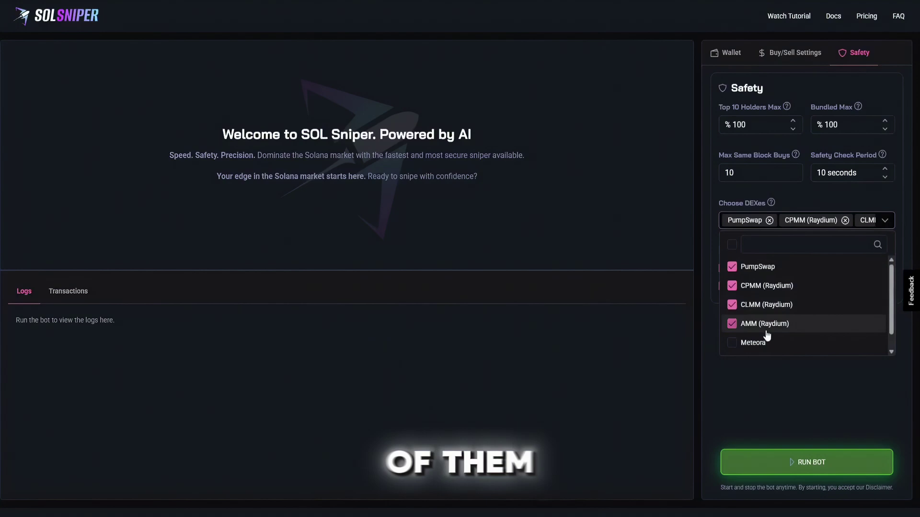
click(754, 342)
click(806, 394)
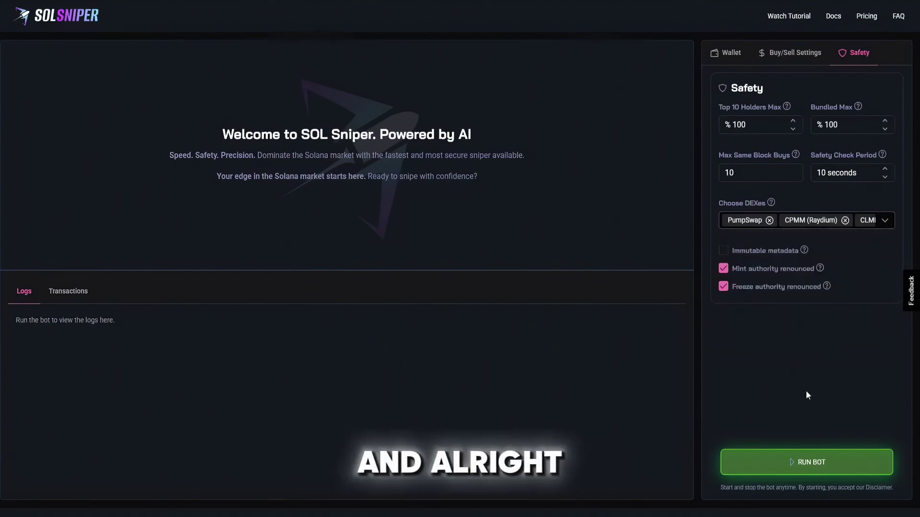
- Run the bot and check the bot-started message in the Logs
click(806, 463)
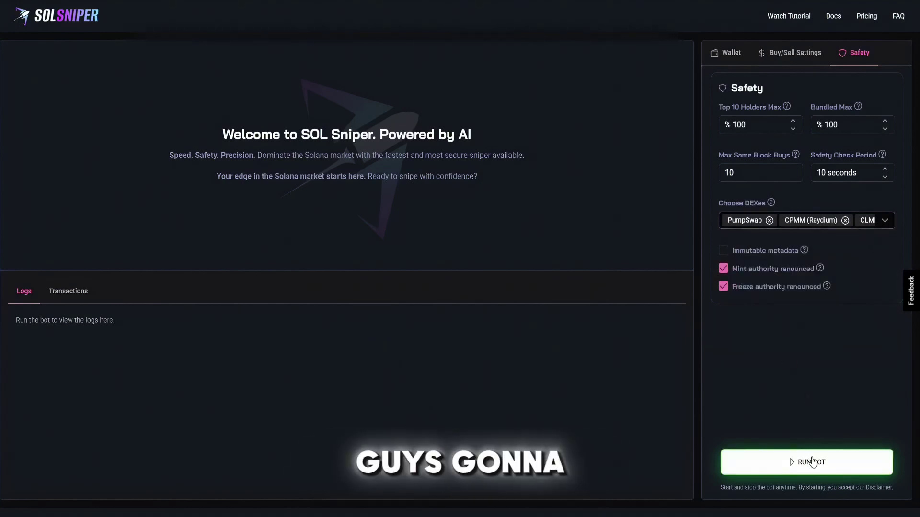
drag(16, 336, 309, 343)
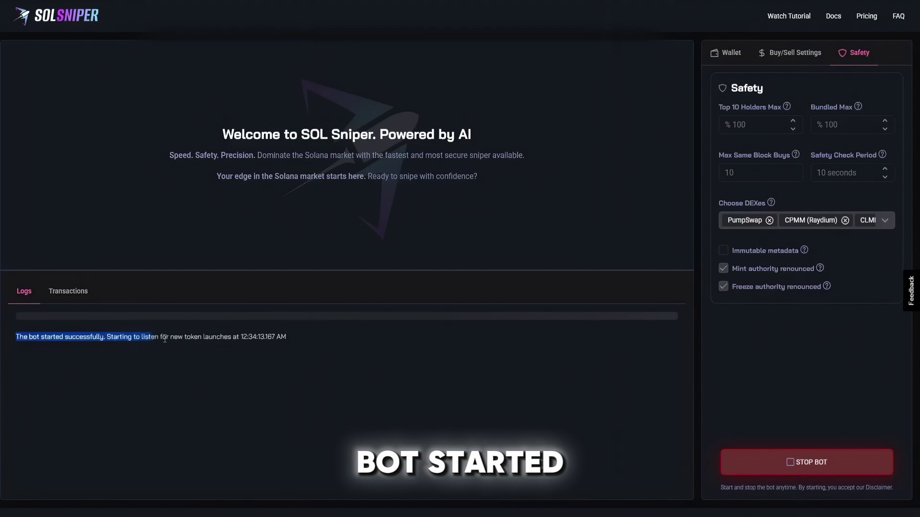
click(310, 342)
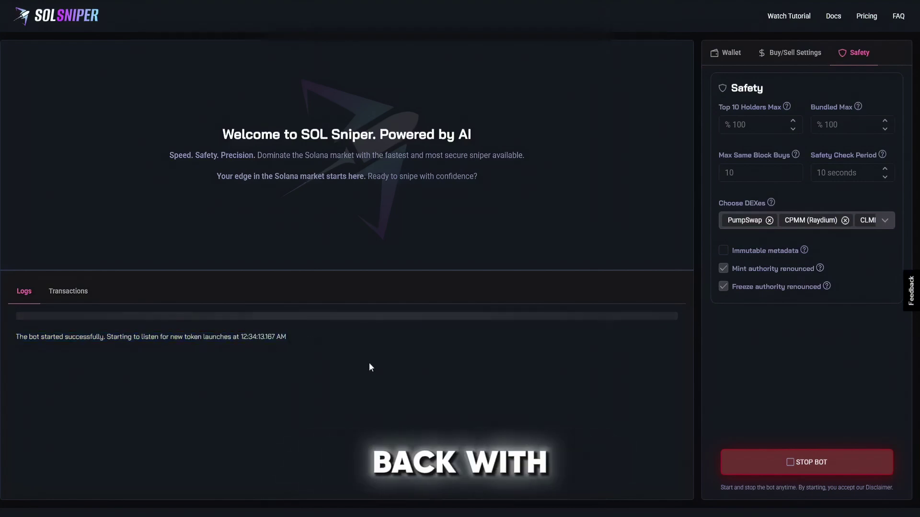
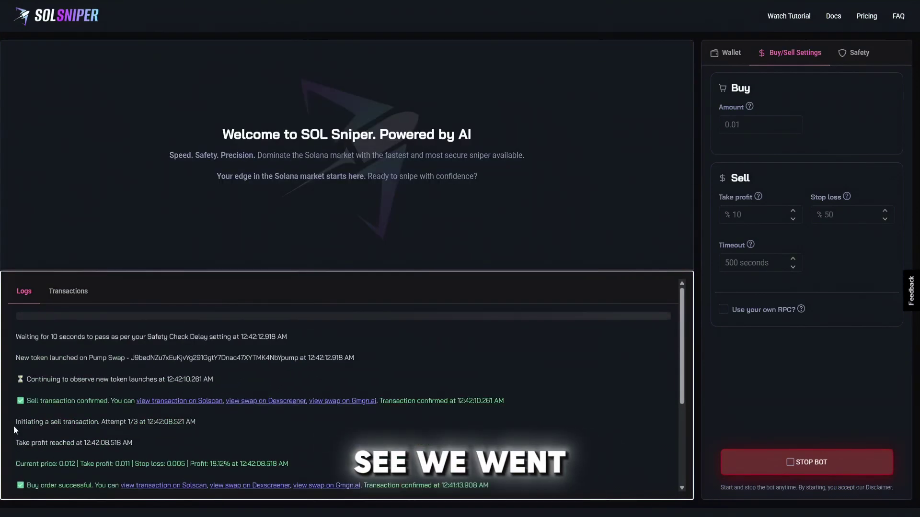
- Stop the sniper bot and highlight the 18.12% take-profit entry in the logs
click(806, 463)
scroll(285, 372, down, 3)
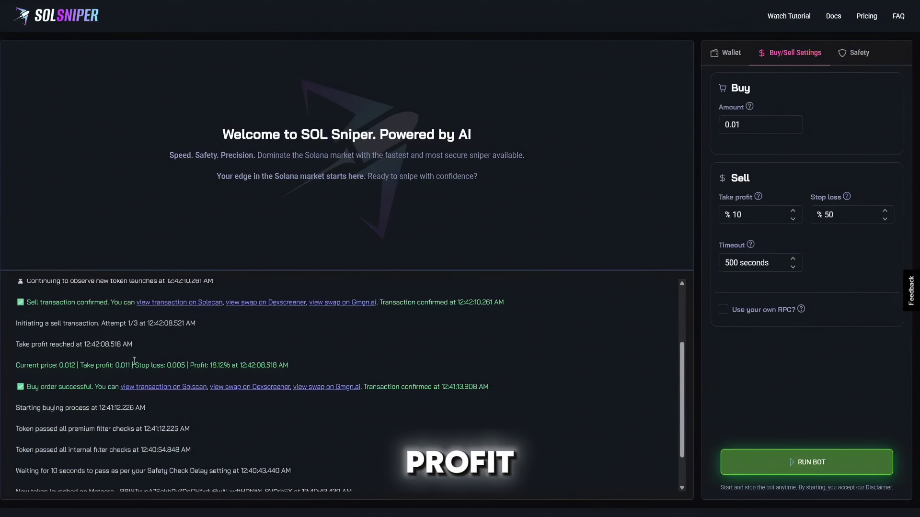
drag(134, 365, 215, 366)
click(210, 366)
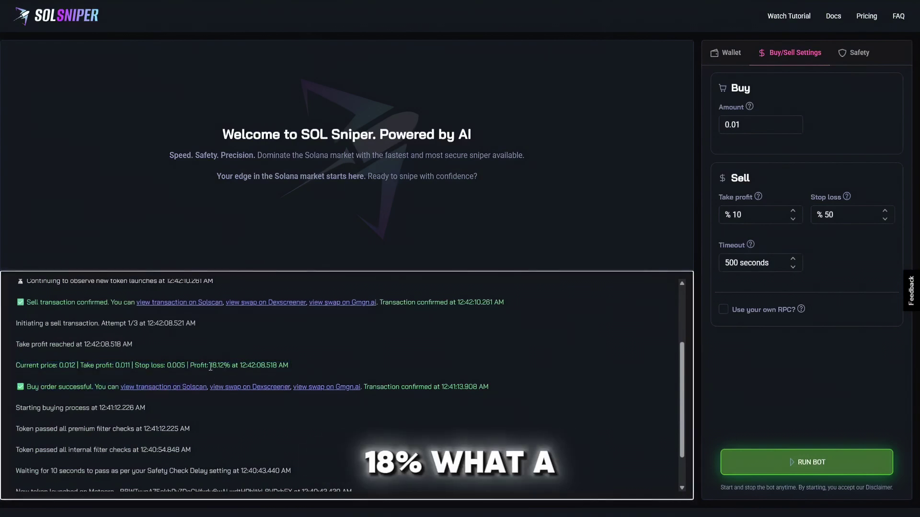
scroll(374, 394, up, 3)
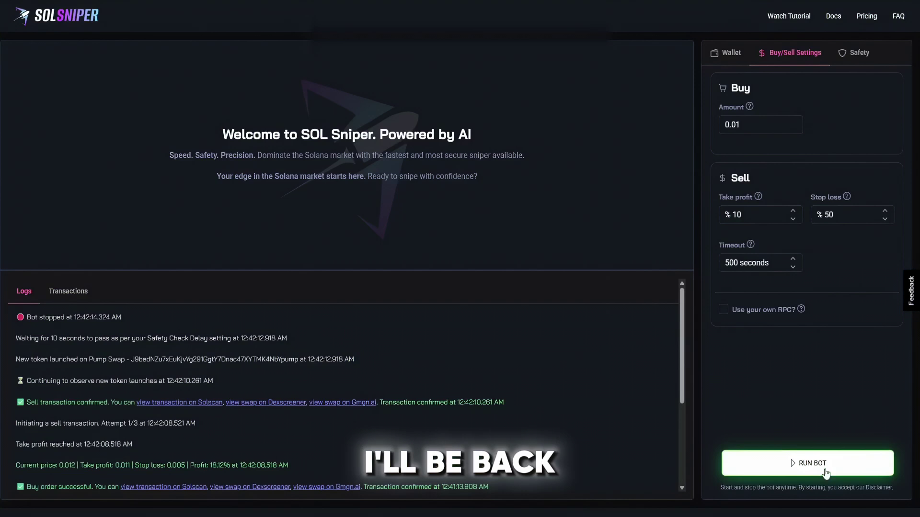
- Restart the sniper bot so it buys a new HERO token
click(807, 462)
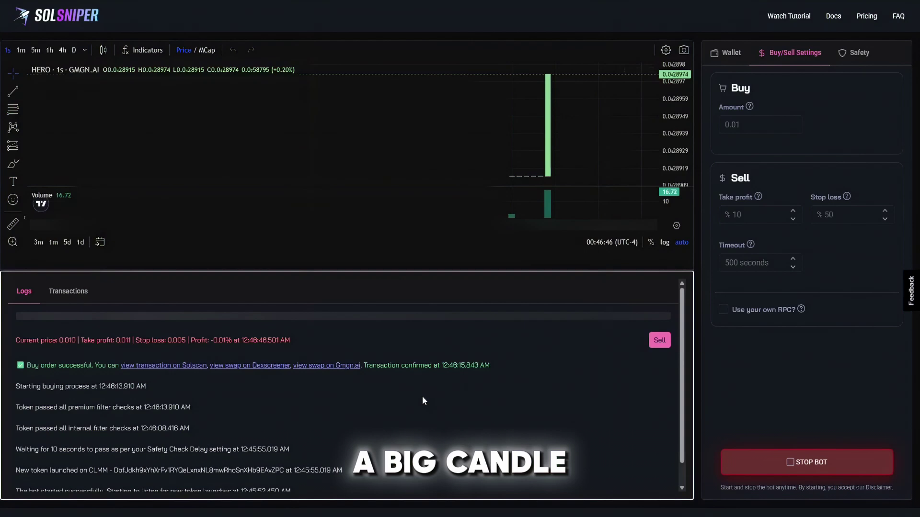
scroll(173, 427, down, 1)
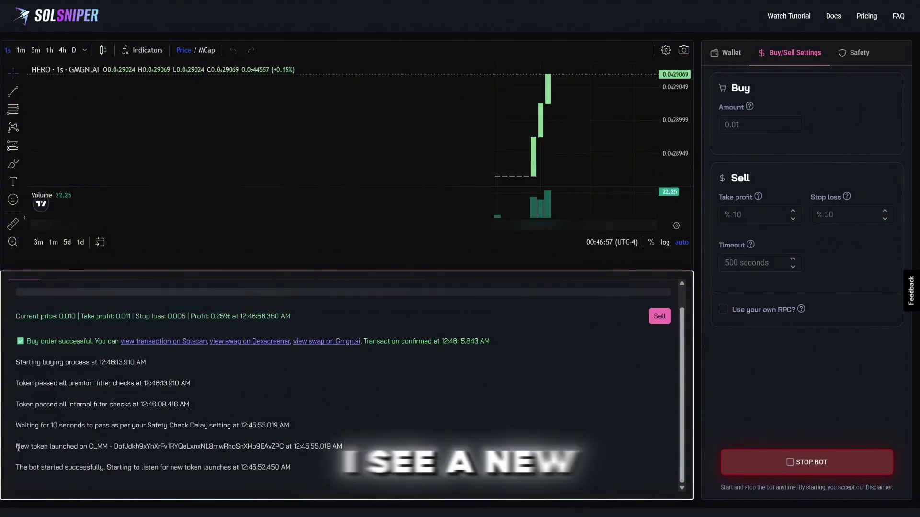
- Highlight the new token launch and internal filter check log lines
drag(14, 447, 151, 447)
click(153, 447)
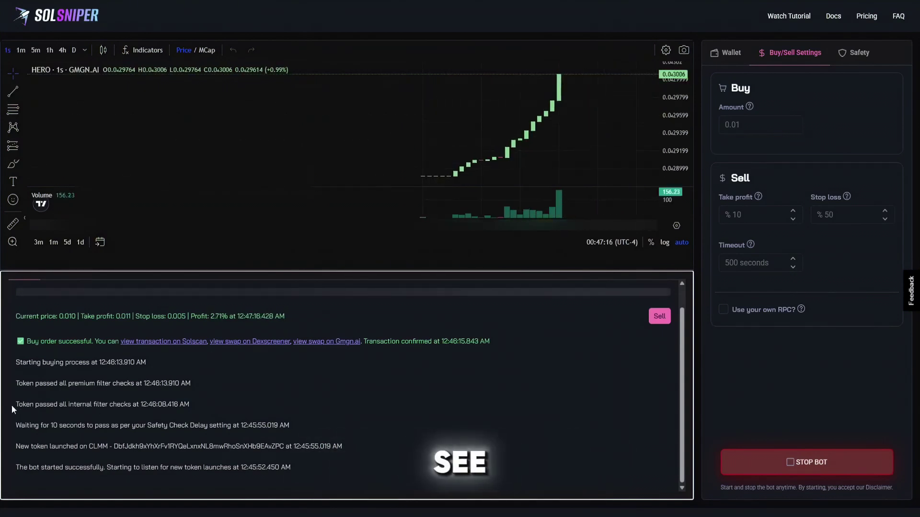
drag(12, 405, 209, 409)
click(210, 408)
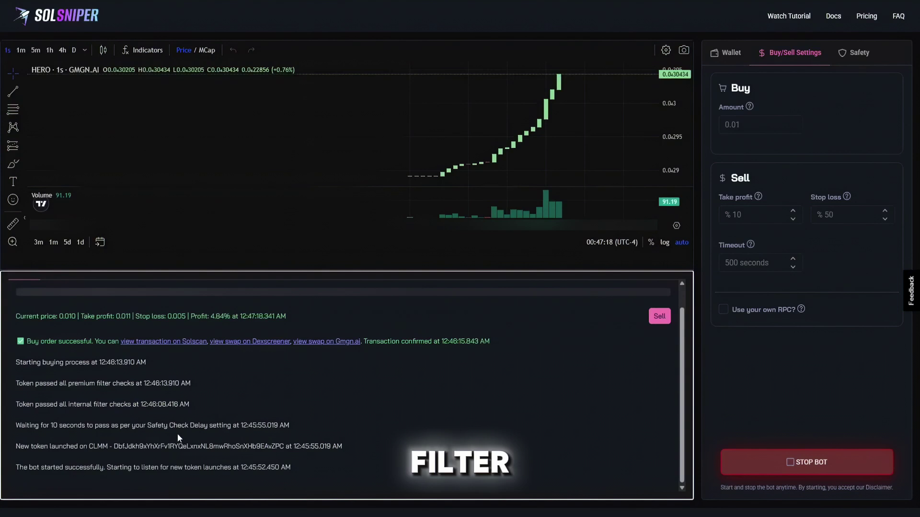
- Highlight the premium filter checks and 'Starting buying process' log lines
drag(68, 383, 191, 382)
click(263, 388)
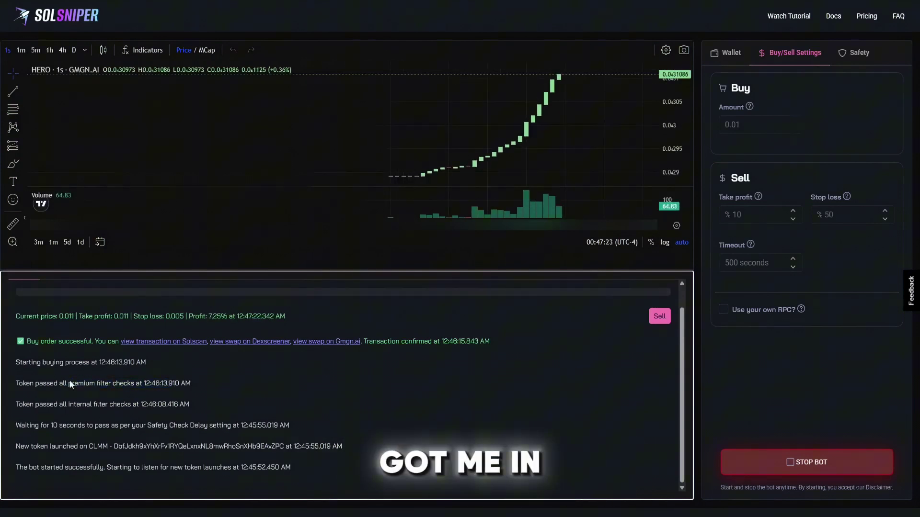
drag(64, 363, 151, 365)
click(117, 368)
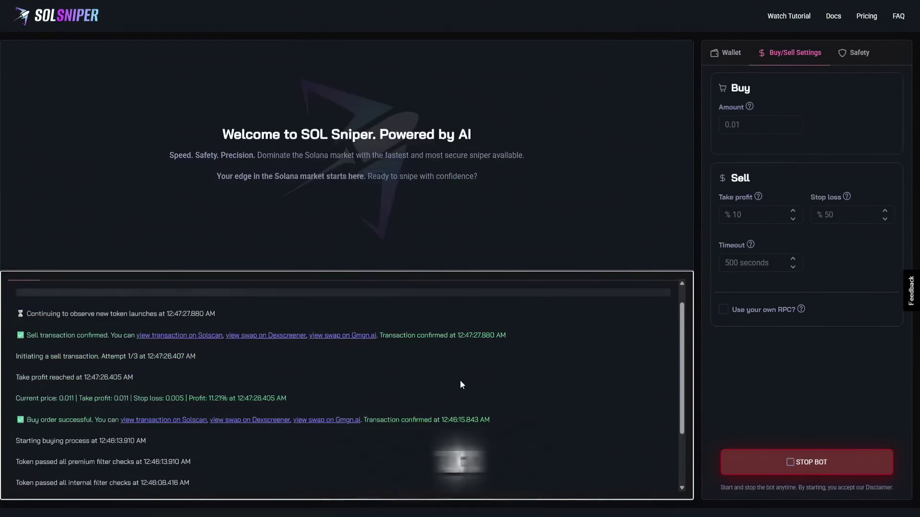
- Stop the bot after the profitable HERO sale
click(733, 460)
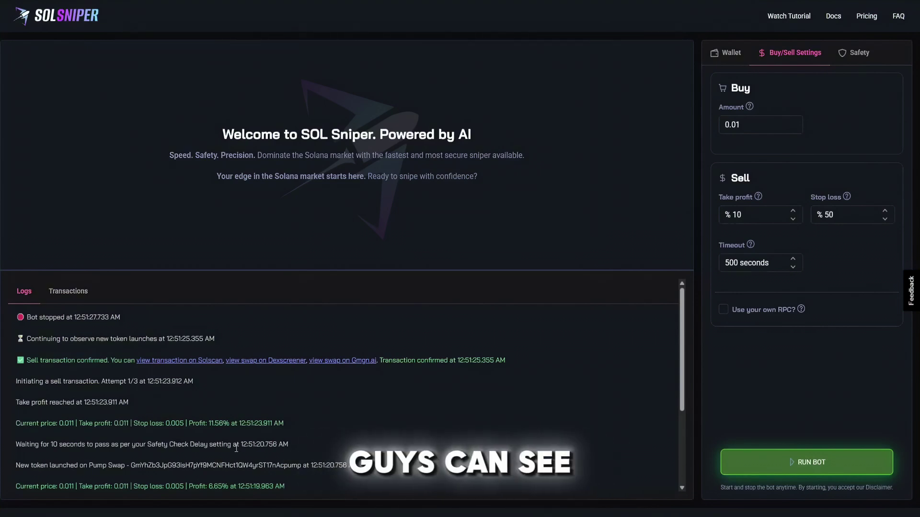
scroll(261, 467, down, 2)
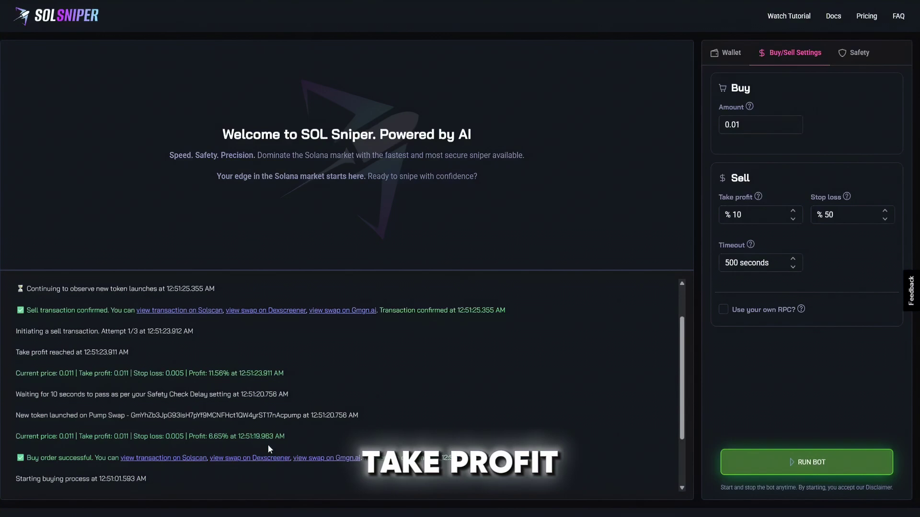
scroll(268, 445, down, 2)
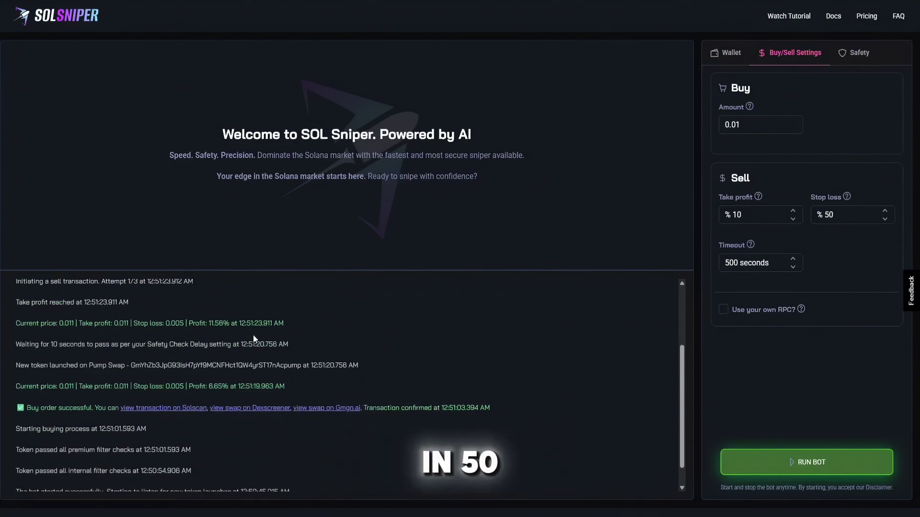
scroll(251, 328, up, 4)
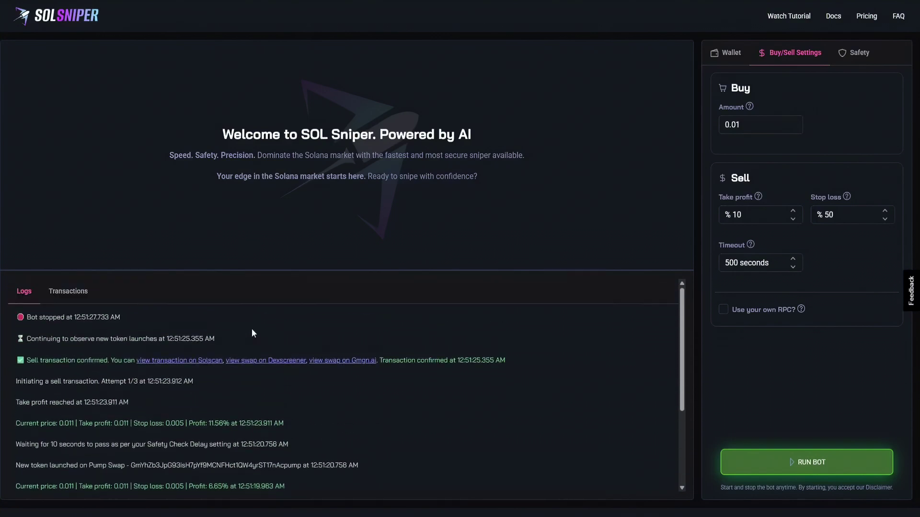